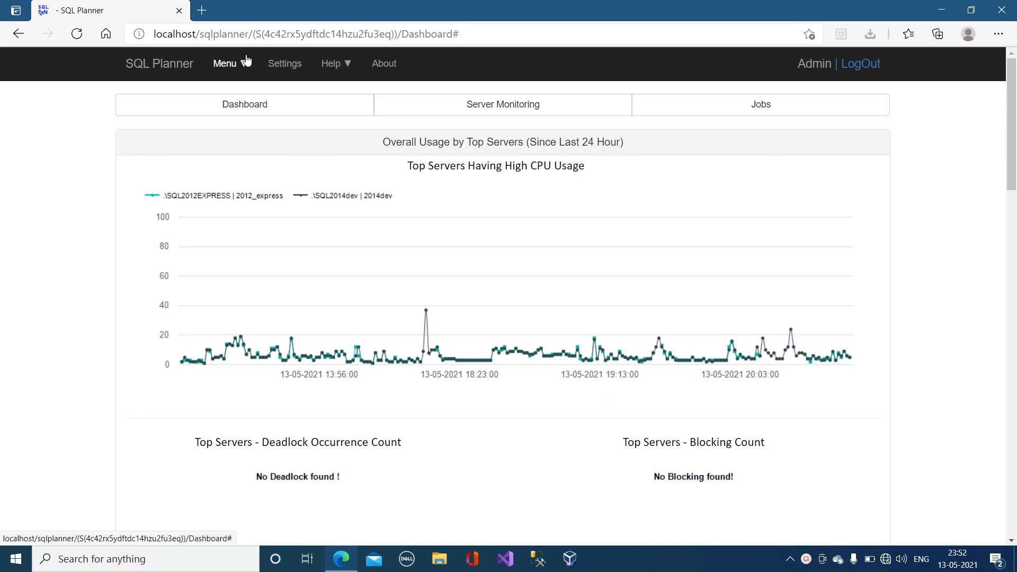
Step: Open the dashboard's Menu dropdown listing the job types that can be created
{"action": "left_click", "coordinate": [245, 60]}
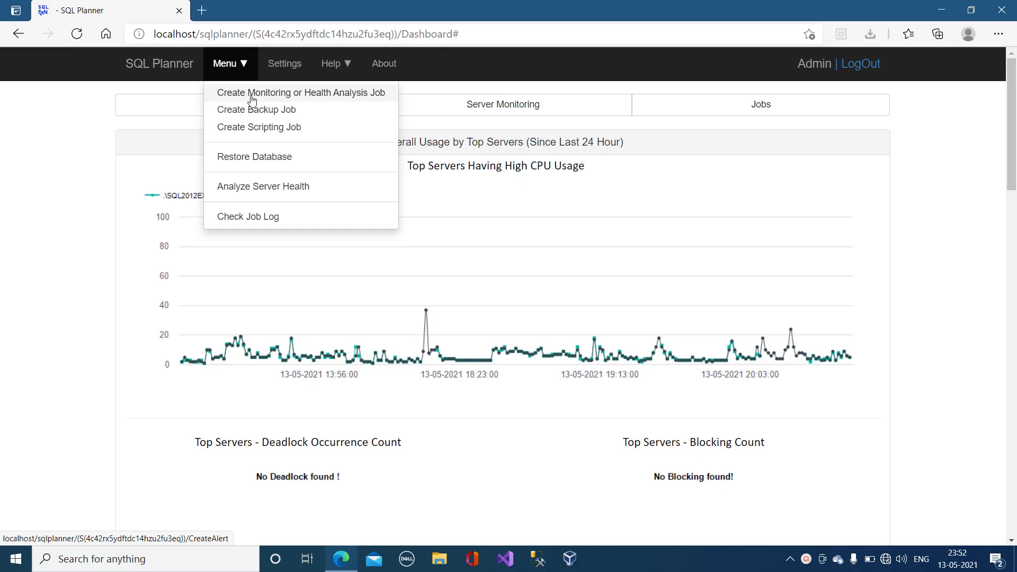
Step: Start a new monitoring job with Server Name set to .\SQL2012deploy
{"action": "left_click", "coordinate": [252, 97]}
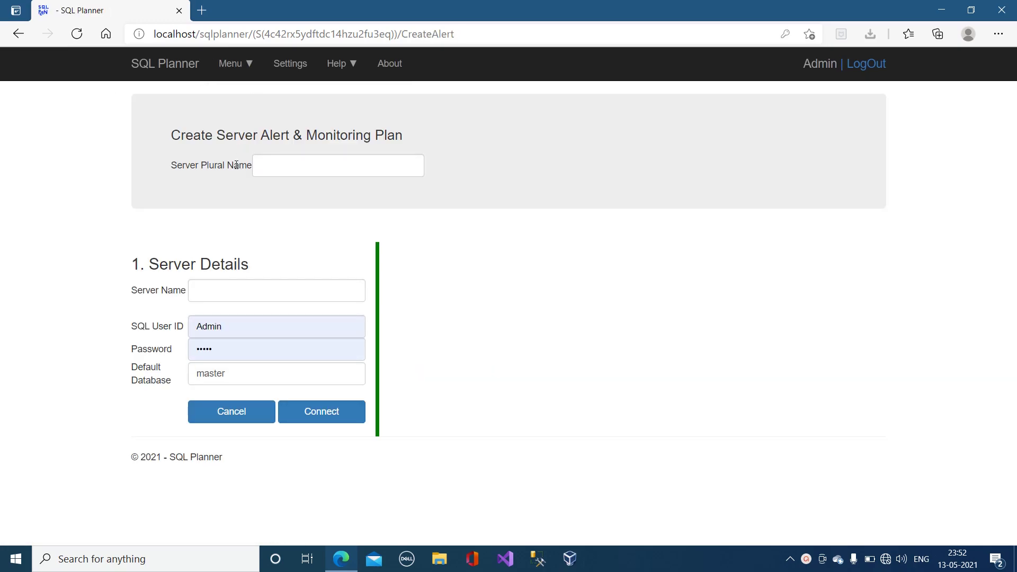
{"action": "left_click", "coordinate": [231, 297]}
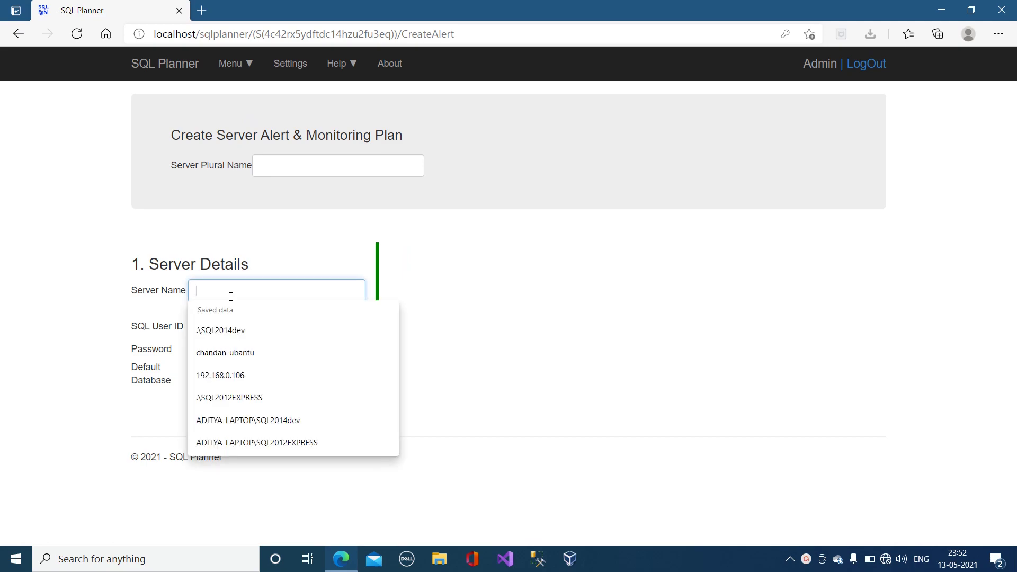
{"action": "left_click", "coordinate": [253, 398]}
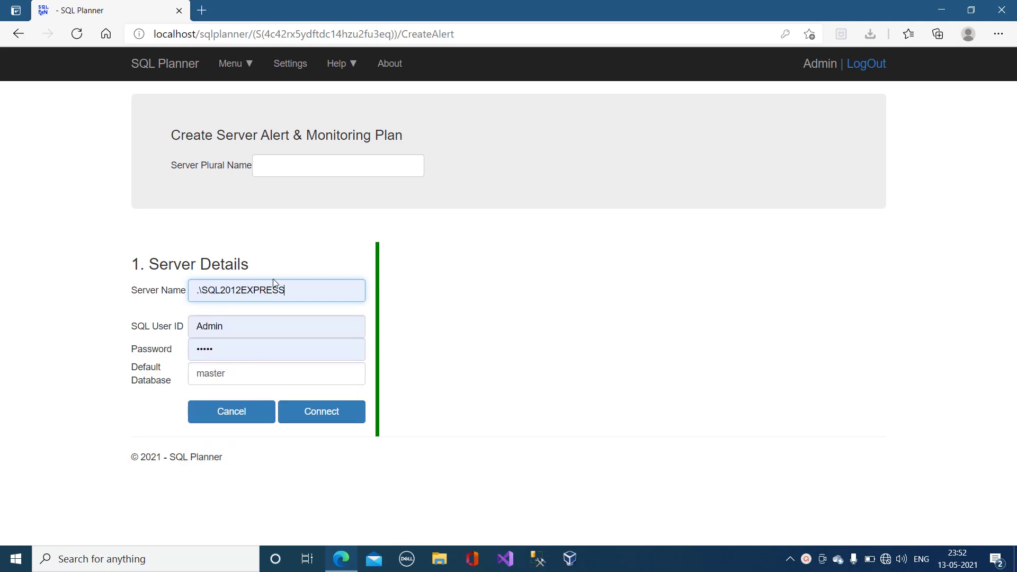
{"action": "left_click_drag", "start_coordinate": [236, 291], "coordinate": [240, 293]}
{"action": "left_click", "coordinate": [240, 293]}
{"action": "left_click", "coordinate": [289, 296], "text": "shift"}
{"action": "type", "text": "deploy"}
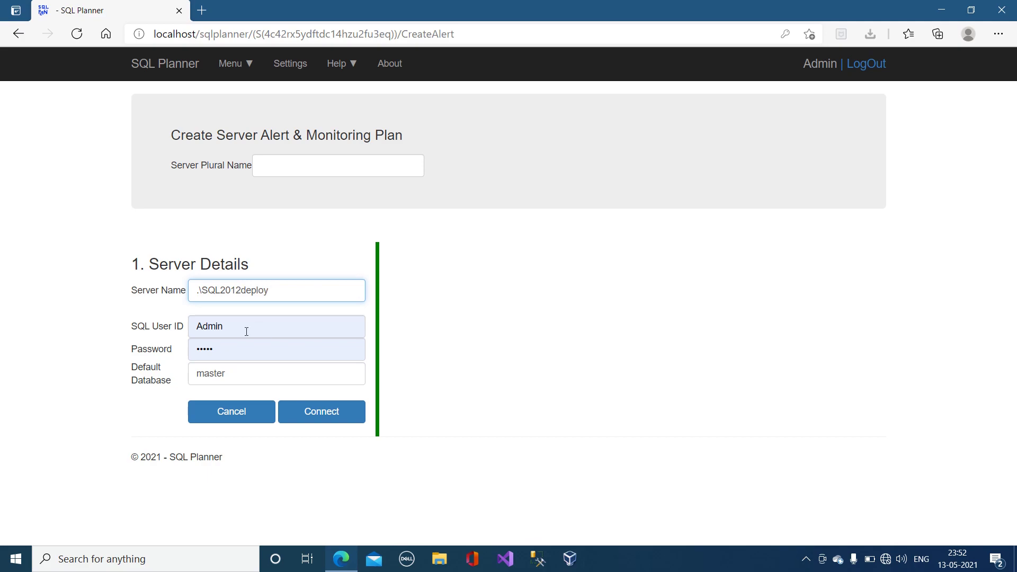
Step: Fill in the saved SQL login and connect to load the alert options
{"action": "left_click", "coordinate": [237, 337]}
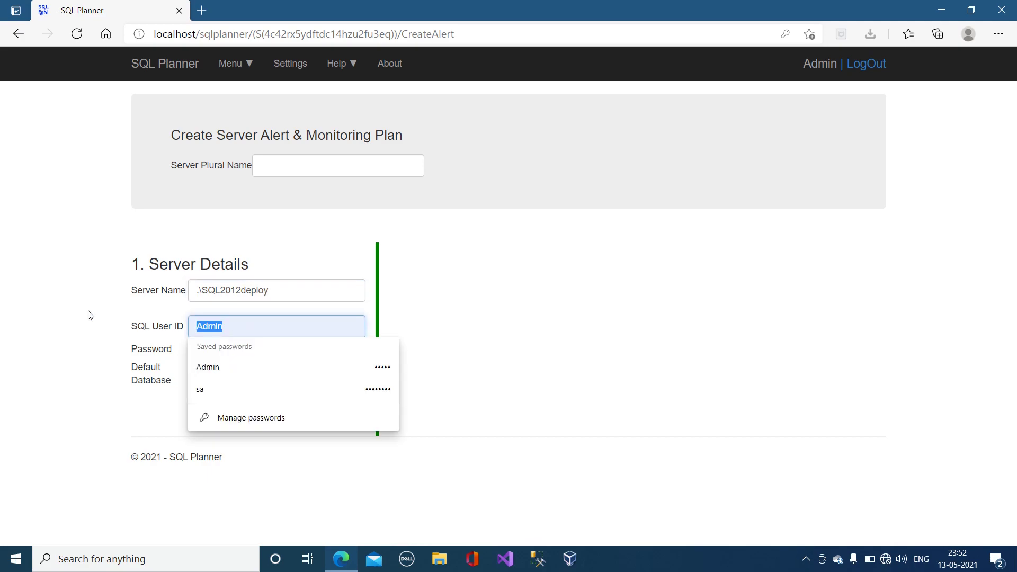
{"action": "left_click", "coordinate": [200, 391]}
{"action": "left_click", "coordinate": [322, 417]}
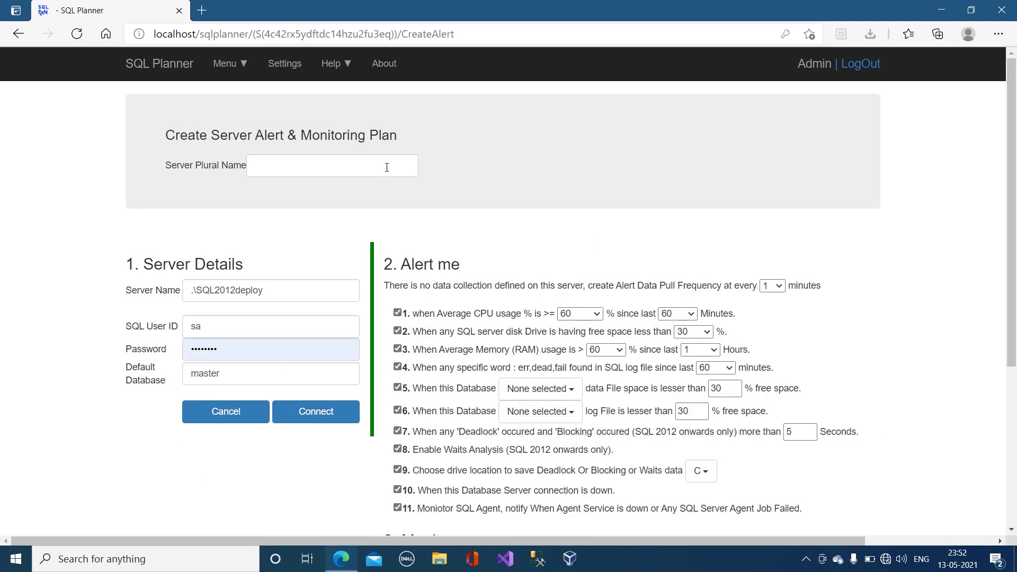
{"action": "scroll", "coordinate": [609, 192], "scroll_direction": "down", "scroll_amount": 1}
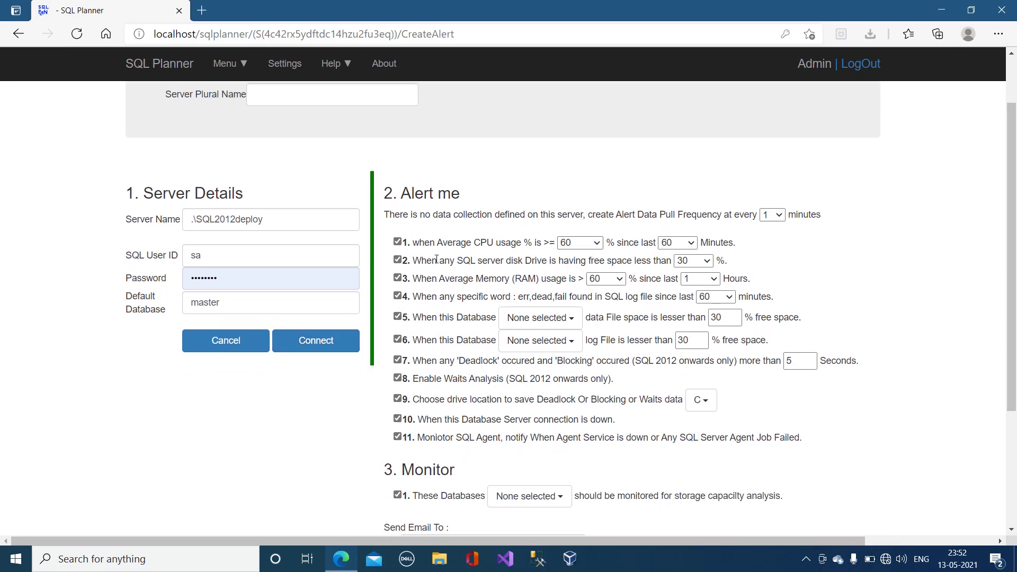
{"action": "left_click_drag", "start_coordinate": [435, 244], "coordinate": [526, 243]}
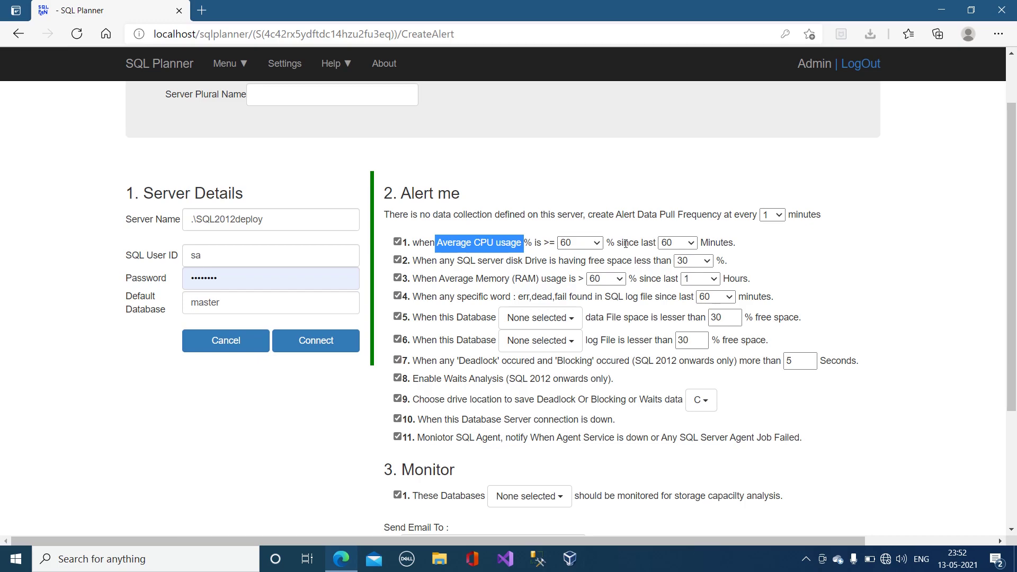
{"action": "left_click", "coordinate": [683, 247]}
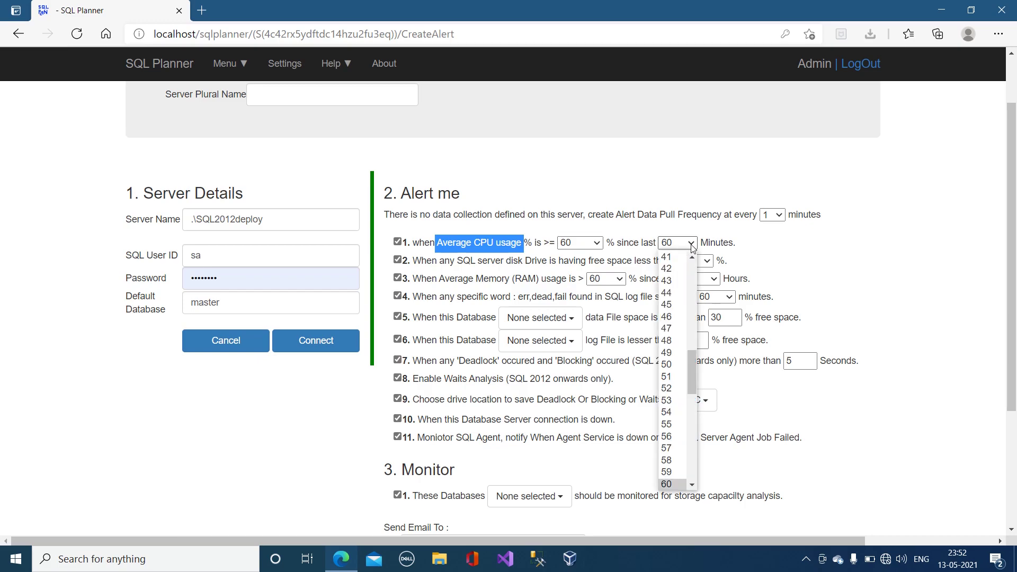
{"action": "left_click", "coordinate": [755, 249]}
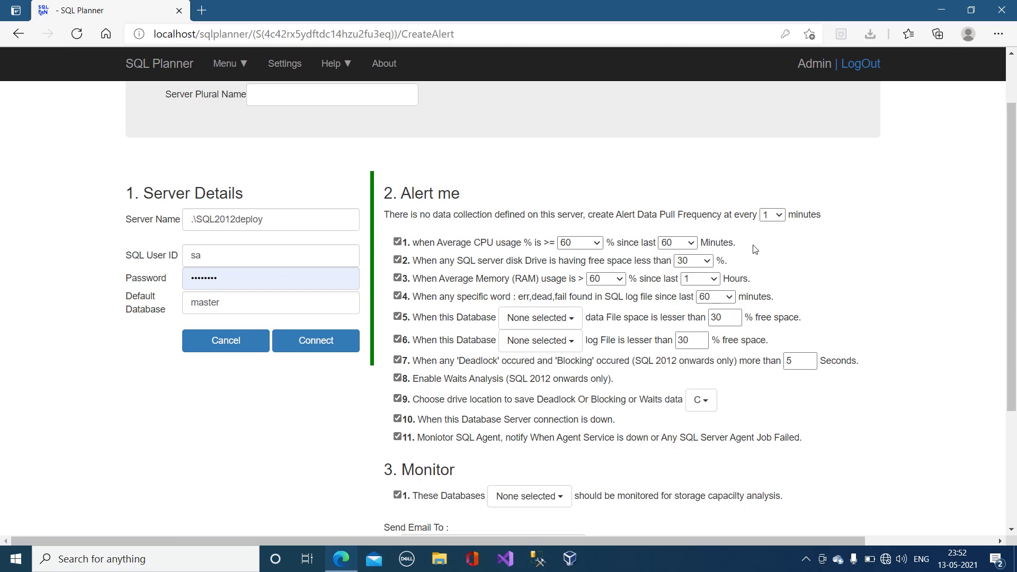
{"action": "left_click", "coordinate": [670, 248]}
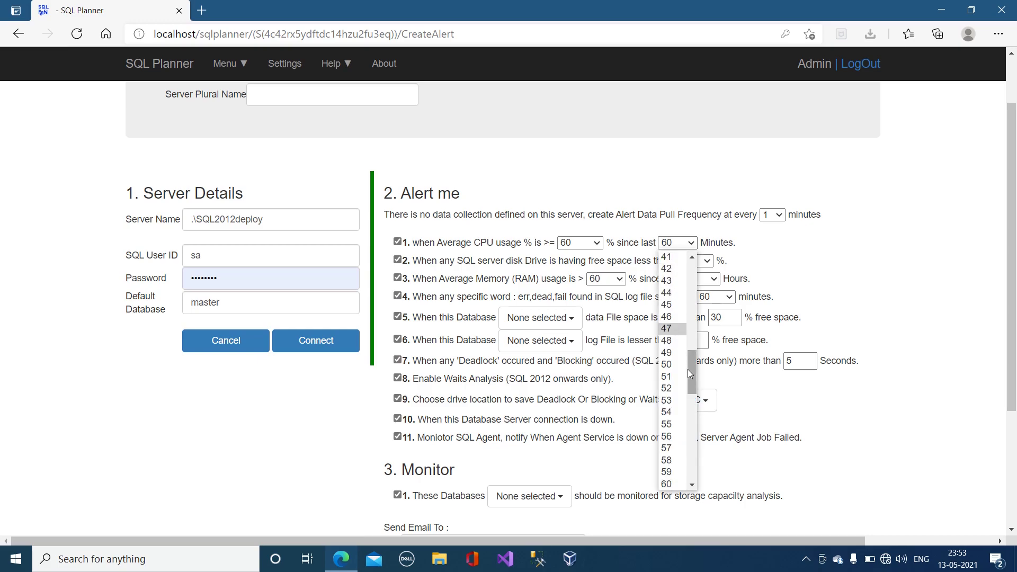
{"action": "left_click_drag", "start_coordinate": [694, 372], "coordinate": [692, 337]}
{"action": "left_click", "coordinate": [878, 274]}
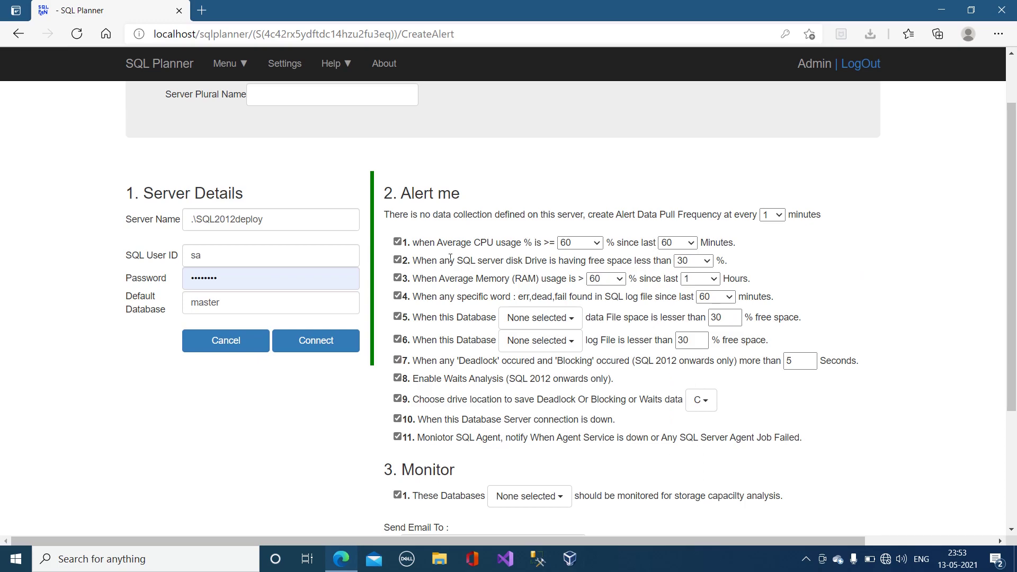
{"action": "left_click_drag", "start_coordinate": [452, 266], "coordinate": [583, 264]}
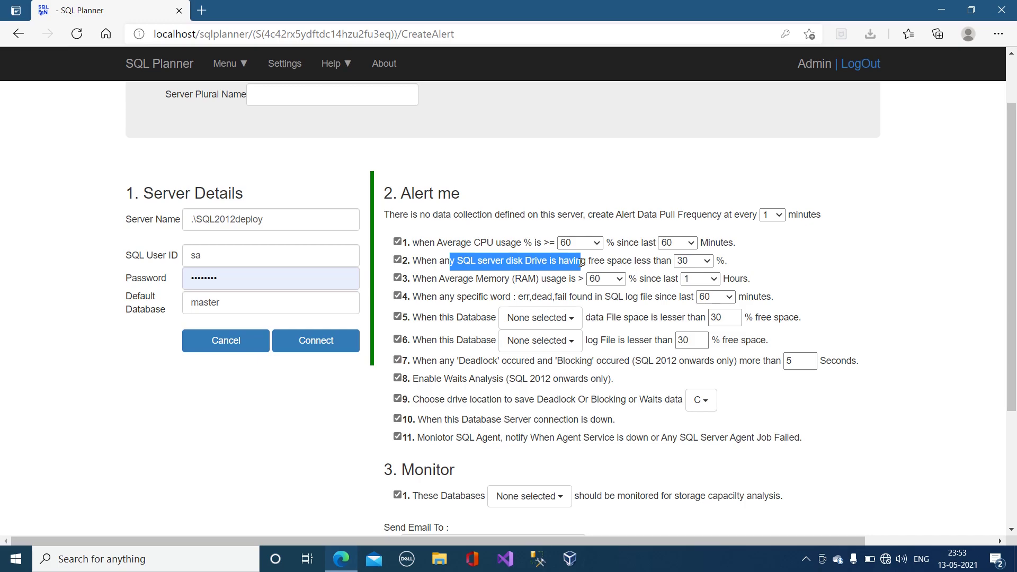
{"action": "left_click_drag", "start_coordinate": [462, 281], "coordinate": [566, 280]}
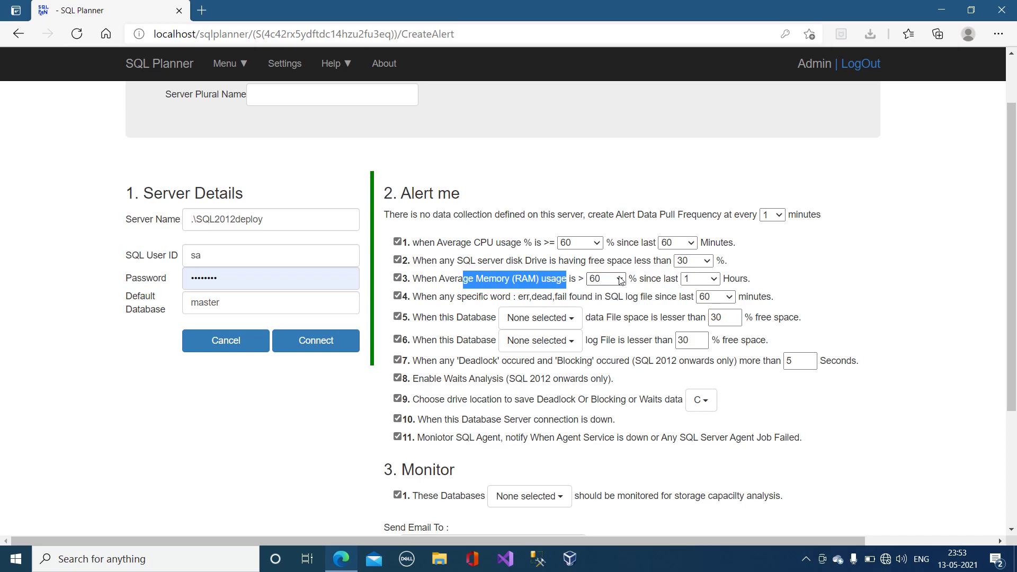
{"action": "double_click", "coordinate": [649, 279]}
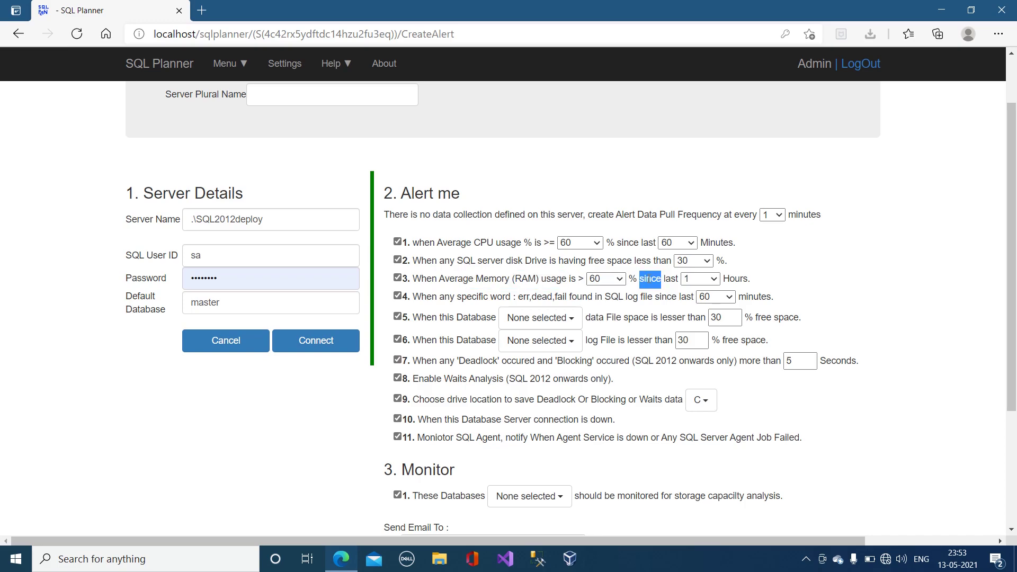
{"action": "left_click", "coordinate": [641, 302]}
{"action": "scroll", "coordinate": [572, 397], "scroll_direction": "down", "scroll_amount": 2}
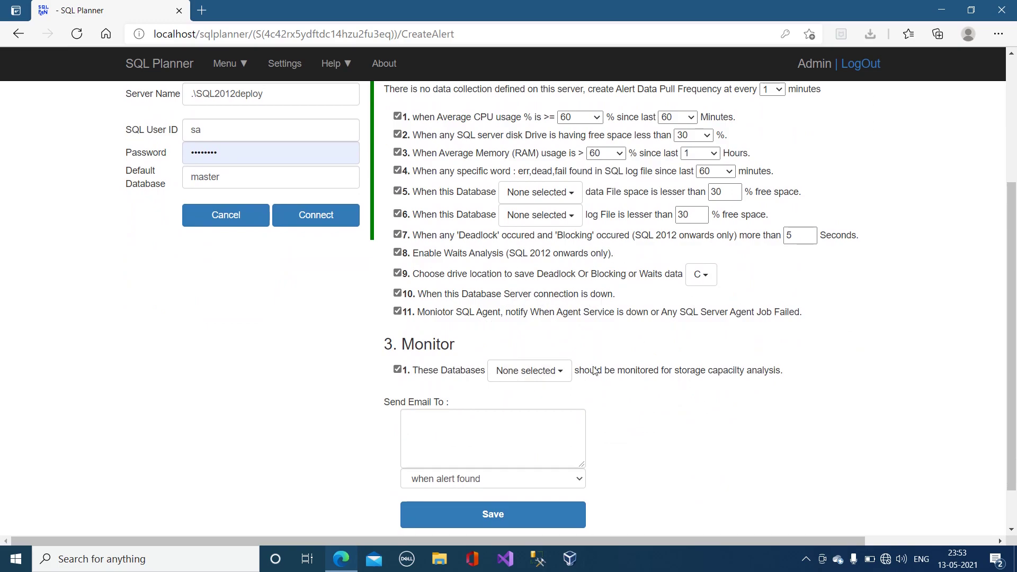
Step: Tick the SQLPlanner database under Monitor for storage capacity alerts
{"action": "left_click", "coordinate": [562, 373]}
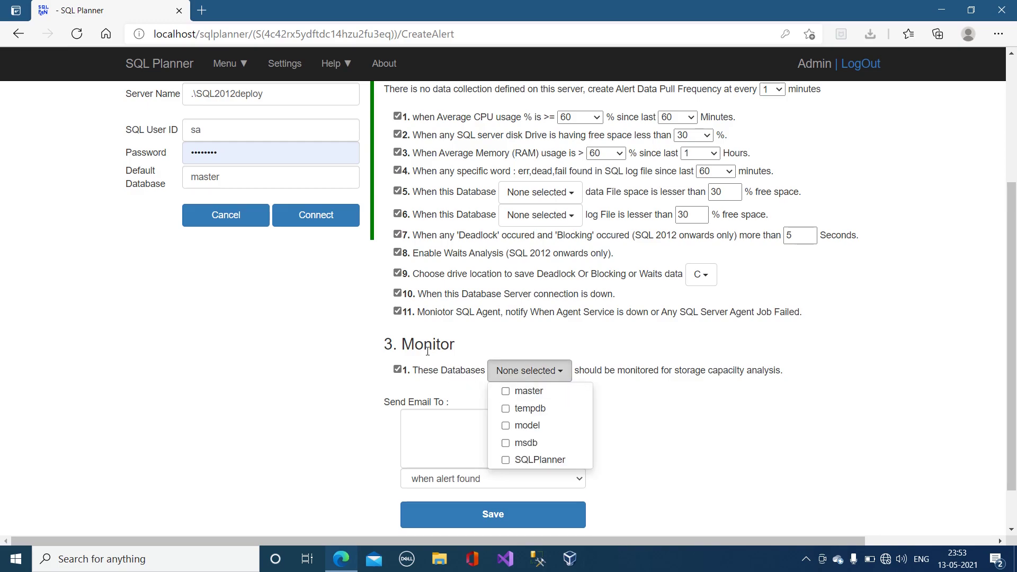
{"action": "left_click", "coordinate": [545, 459]}
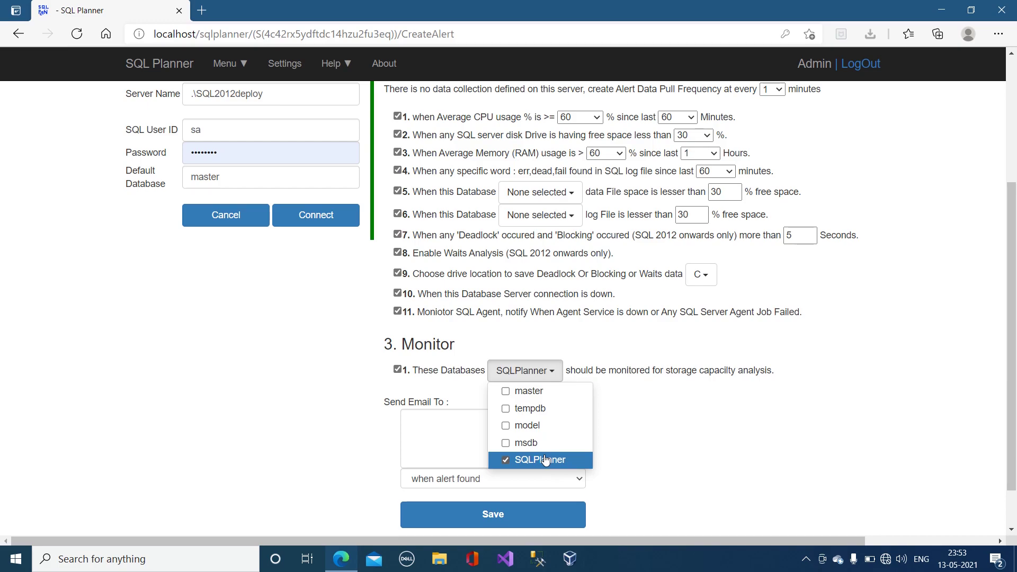
{"action": "left_click", "coordinate": [653, 361]}
Step: Enter the alert recipient's e-mail address in the Send Email To box
{"action": "left_click", "coordinate": [443, 444]}
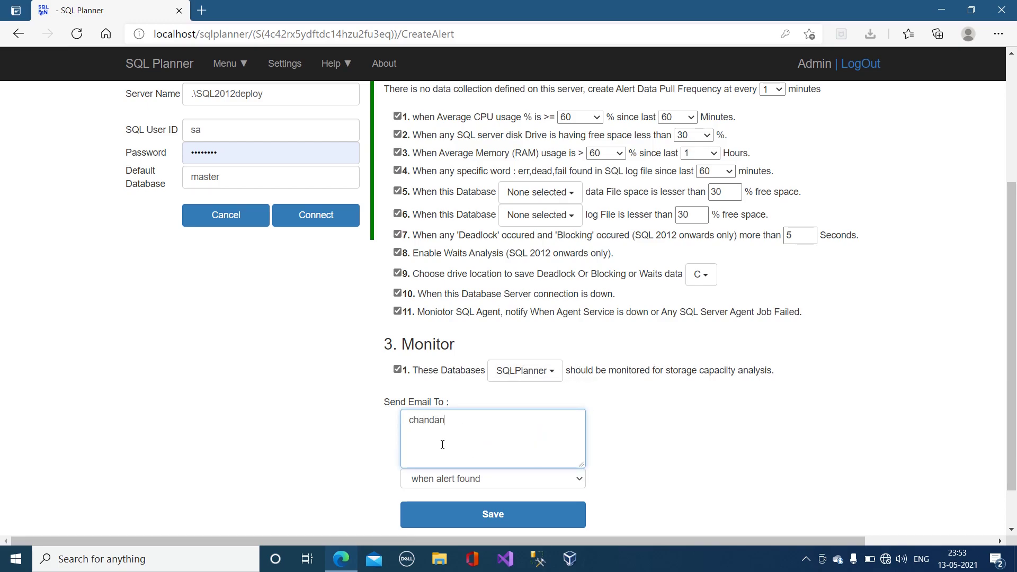
{"action": "key", "text": "Left"}
{"action": "scroll", "coordinate": [902, 400], "scroll_direction": "up", "scroll_amount": 4}
Step: Change the Server Plural Name from 2014dev to 2014Deploy
{"action": "left_click", "coordinate": [405, 157]}
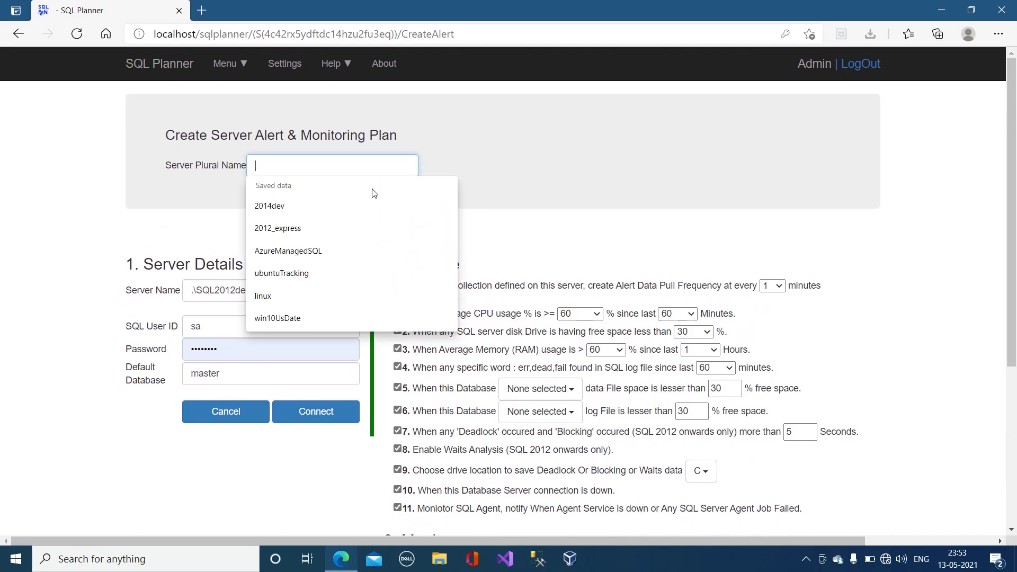
{"action": "left_click", "coordinate": [357, 202]}
{"action": "left_click_drag", "start_coordinate": [275, 163], "coordinate": [365, 164]}
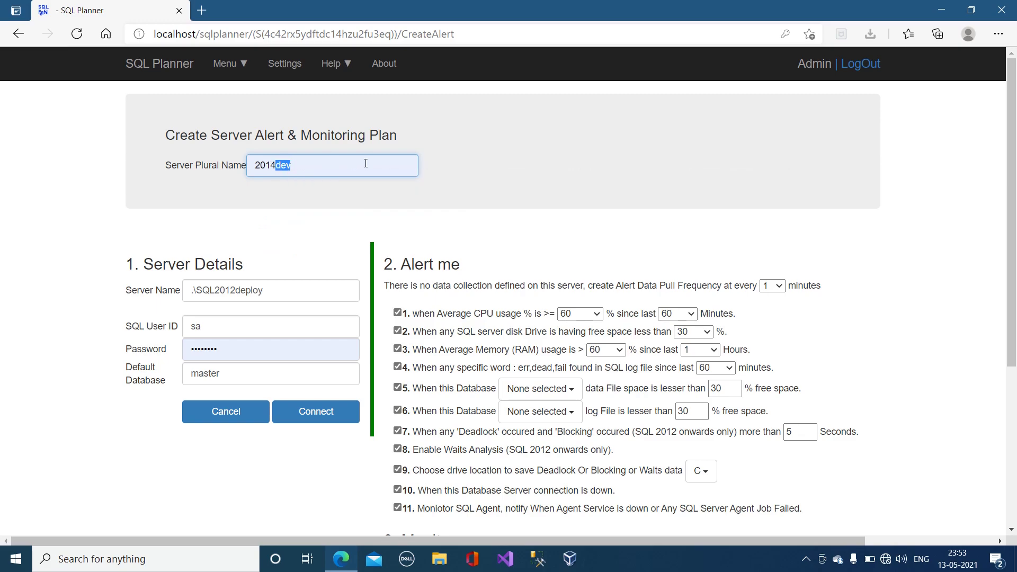
{"action": "type", "text": "Depl"}
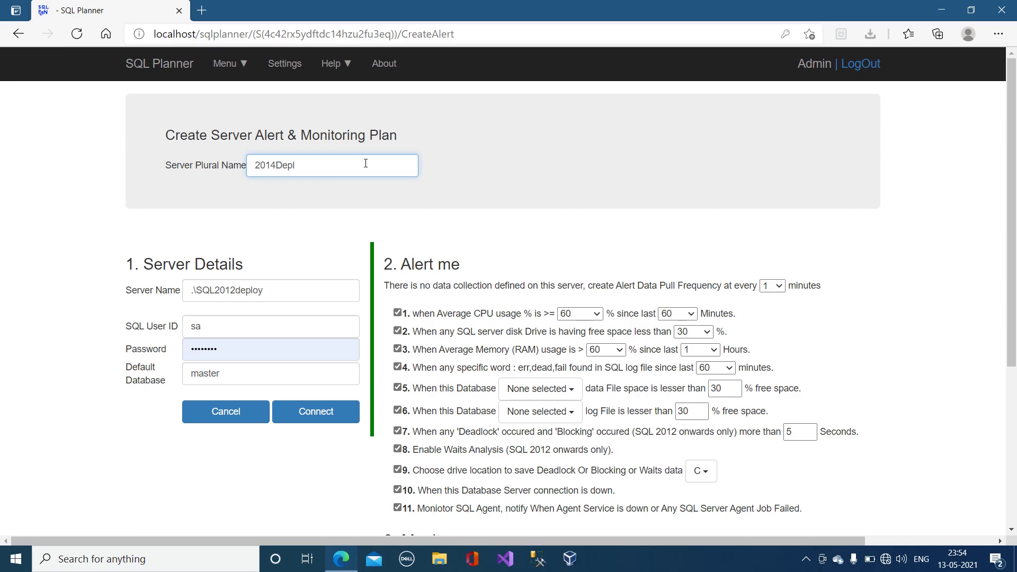
{"action": "type", "text": "oy"}
Step: Review the Alert me and Monitor sections, highlighting the agent job failure alert
{"action": "scroll", "coordinate": [645, 186], "scroll_direction": "down", "scroll_amount": 5}
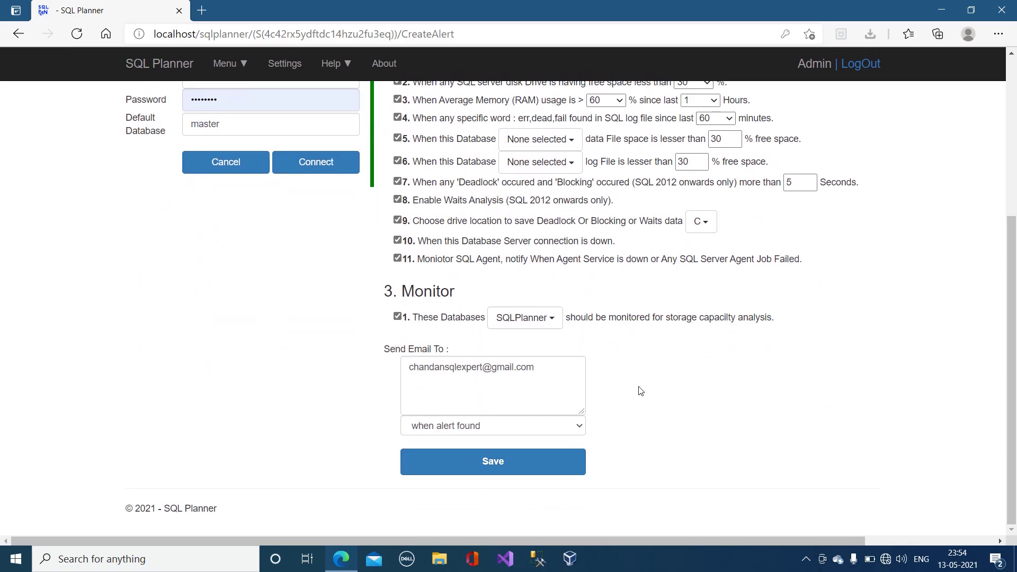
{"action": "scroll", "coordinate": [641, 391], "scroll_direction": "up", "scroll_amount": 4}
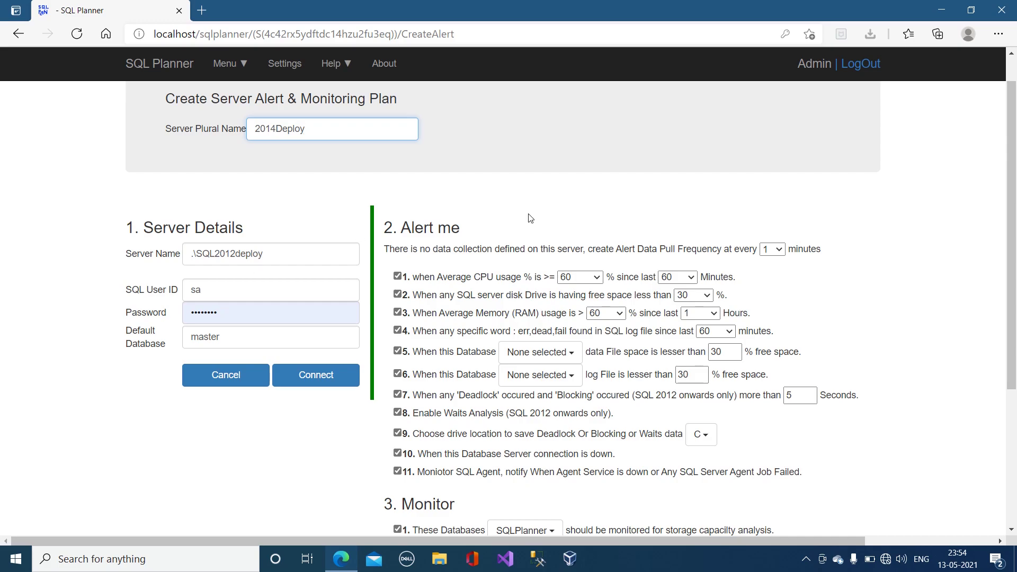
{"action": "scroll", "coordinate": [531, 218], "scroll_direction": "down", "scroll_amount": 4}
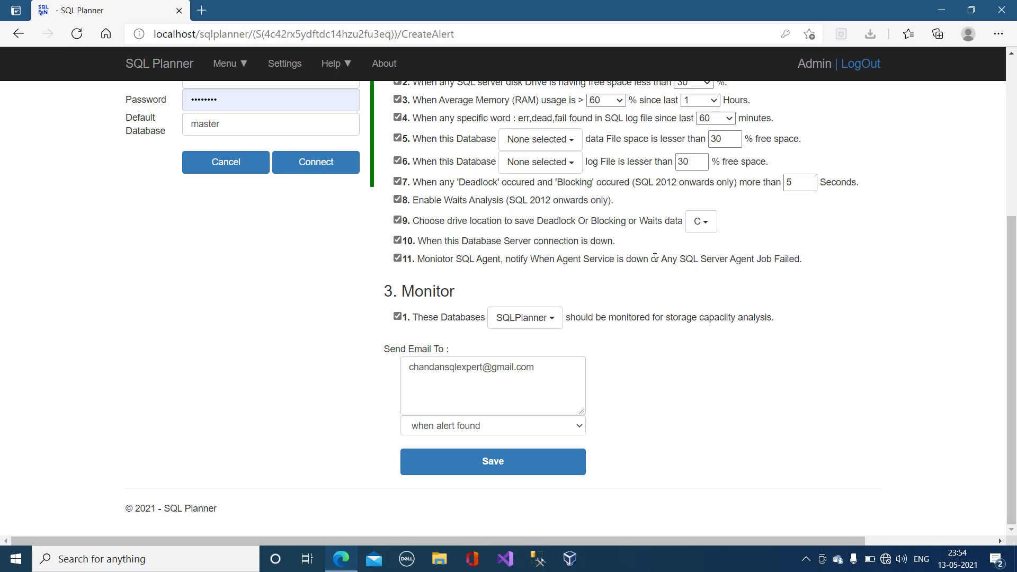
{"action": "left_click_drag", "start_coordinate": [655, 257], "coordinate": [785, 260]}
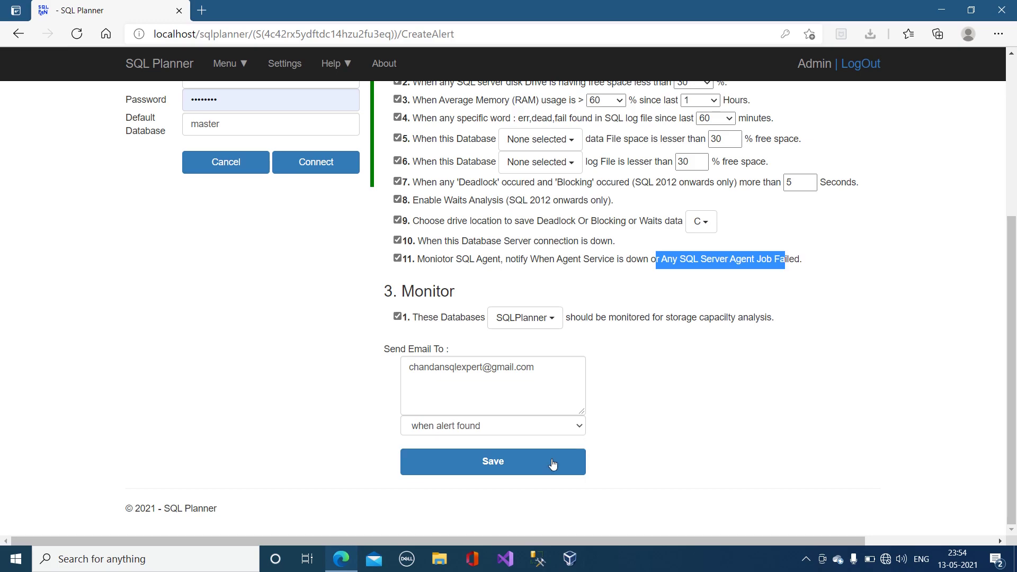
Step: Save the plan, acknowledge the 'successfully created' alert, and return to the dashboard
{"action": "left_click", "coordinate": [551, 464]}
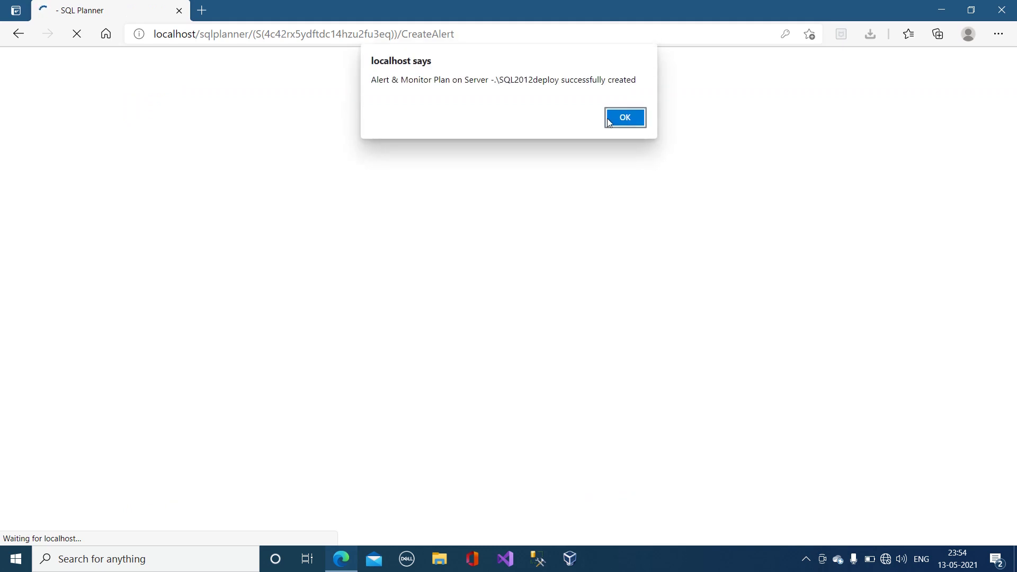
{"action": "left_click", "coordinate": [634, 119]}
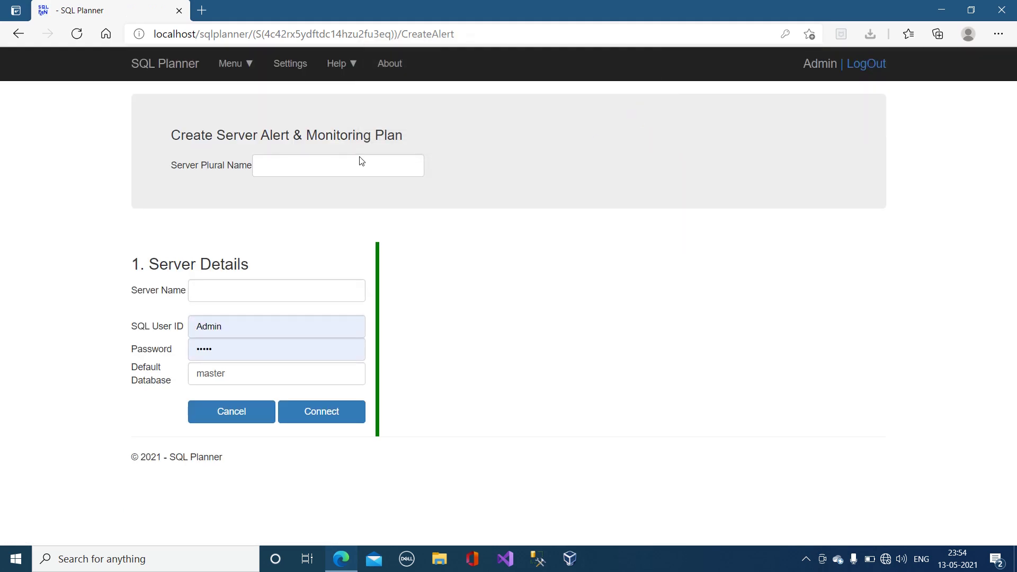
{"action": "left_click", "coordinate": [163, 67]}
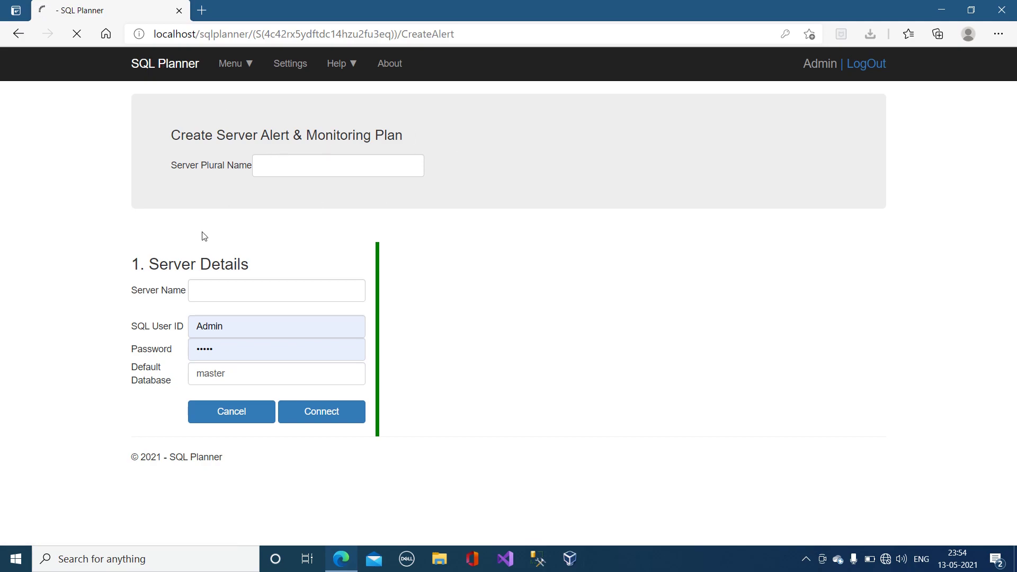
{"action": "mouse_move", "coordinate": [386, 154]}
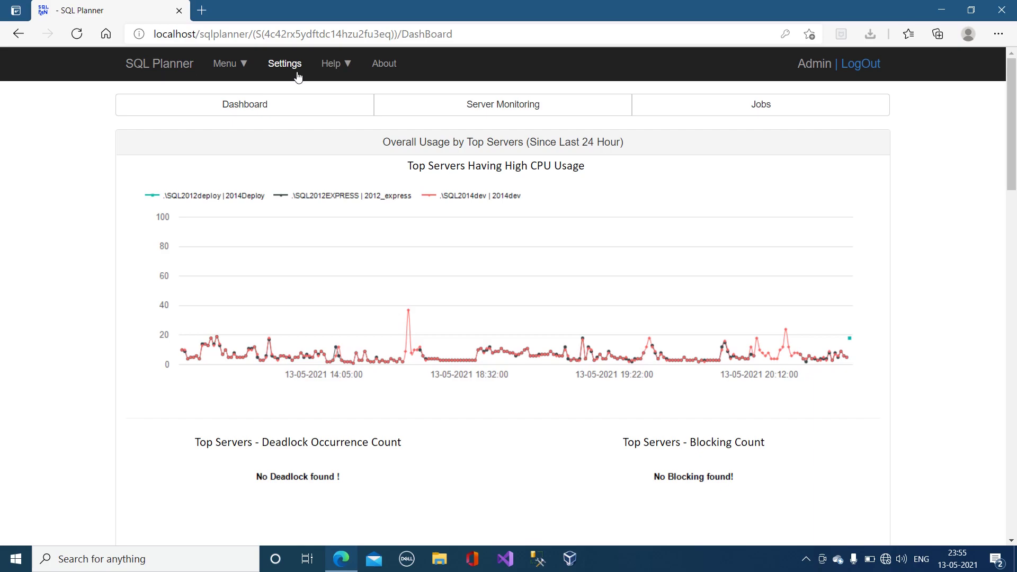
Step: In Server Monitoring, locate the .\SQL2012deploy row and show its Action options
{"action": "left_click", "coordinate": [481, 105]}
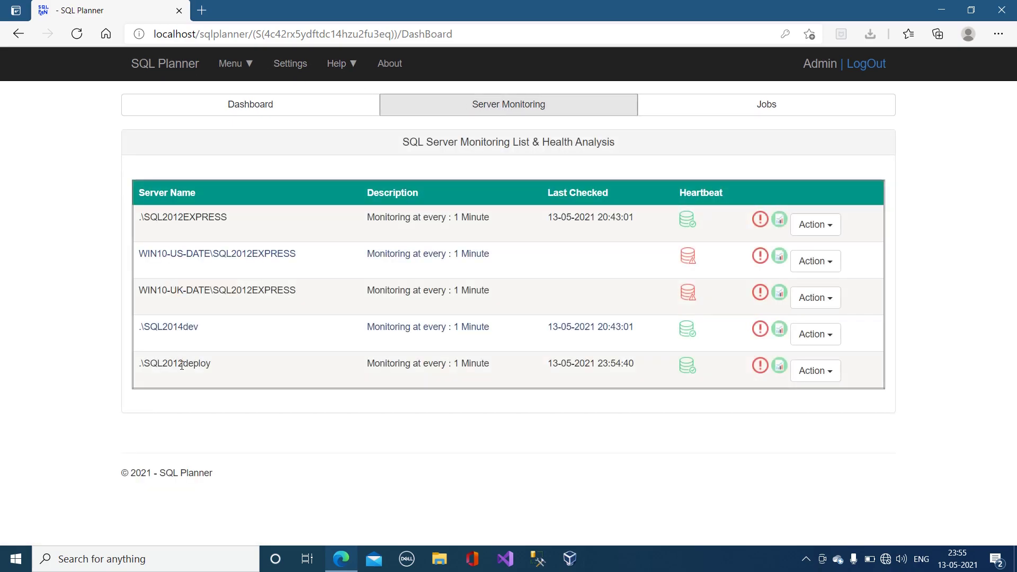
{"action": "left_click_drag", "start_coordinate": [182, 366], "coordinate": [216, 367]}
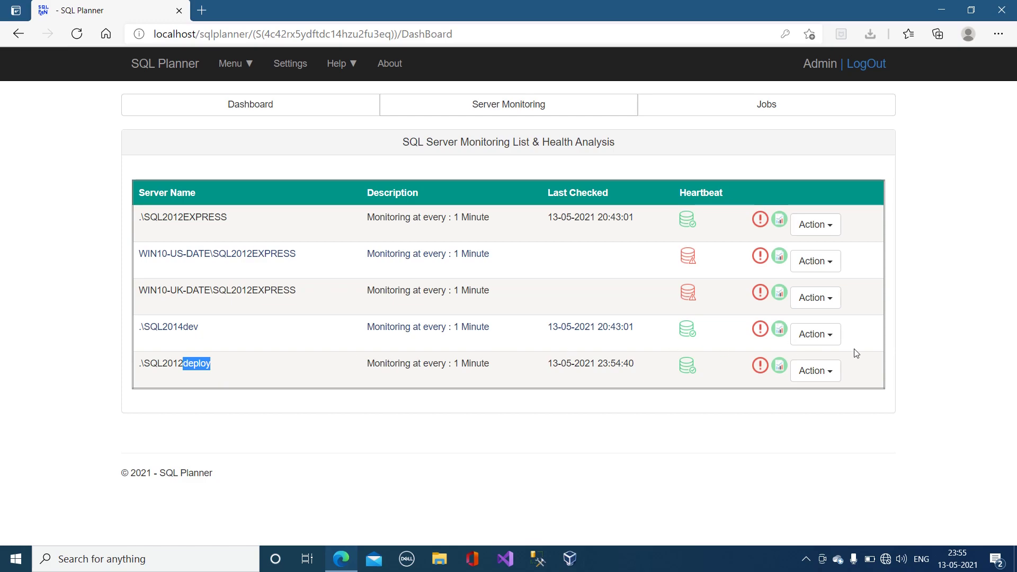
{"action": "left_click", "coordinate": [823, 380]}
{"action": "scroll", "coordinate": [824, 389], "scroll_direction": "down", "scroll_amount": 1}
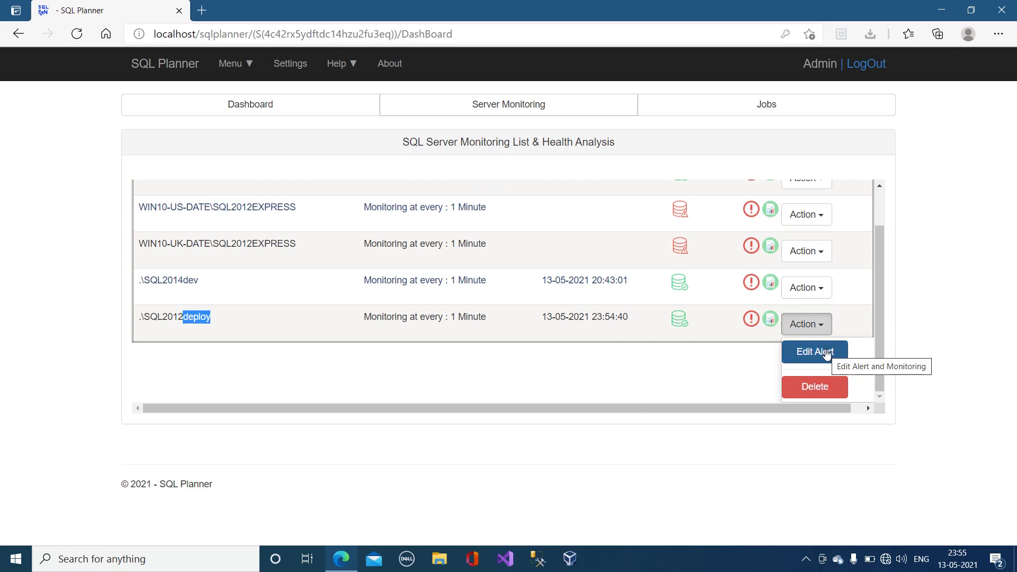
Step: Return to the Dashboard charts, now listing .\SQL2012deploy | 2014Deploy in CPU usage
{"action": "left_click", "coordinate": [231, 105]}
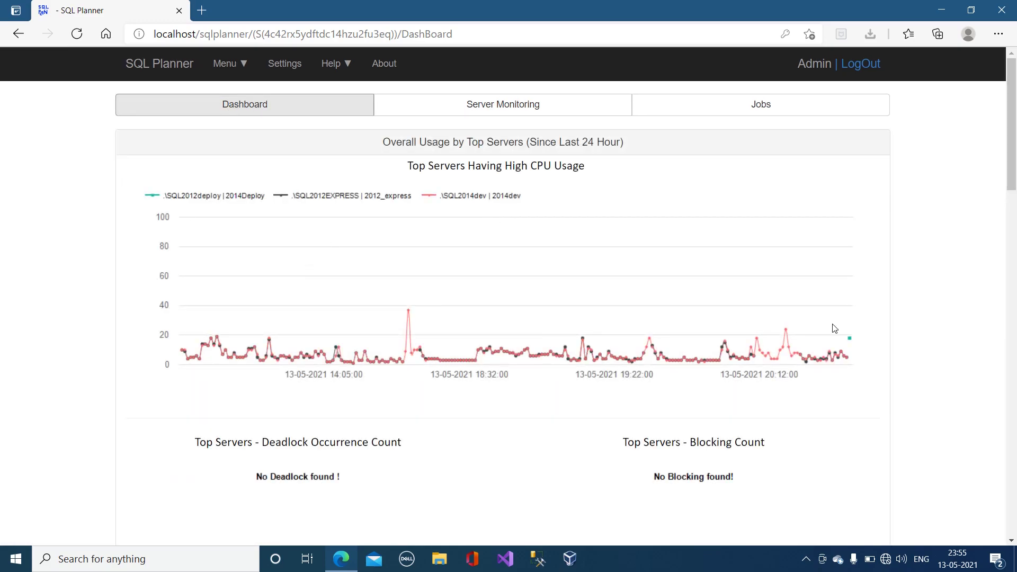
{"action": "scroll", "coordinate": [623, 334], "scroll_direction": "down", "scroll_amount": 13}
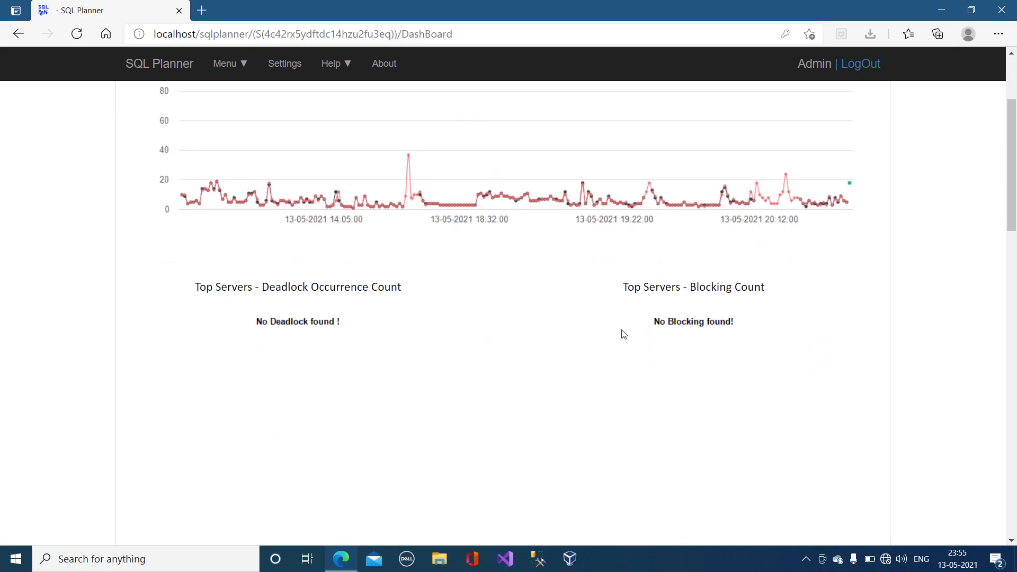
{"action": "scroll", "coordinate": [623, 333], "scroll_direction": "down", "scroll_amount": 7}
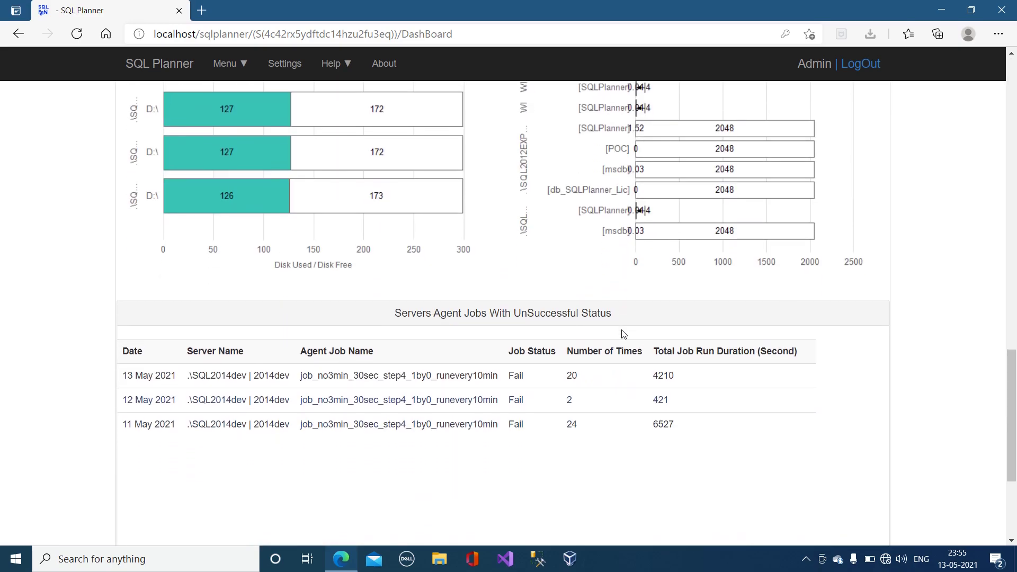
{"action": "scroll", "coordinate": [624, 334], "scroll_direction": "down", "scroll_amount": 3}
{"action": "scroll", "coordinate": [623, 333], "scroll_direction": "up", "scroll_amount": 12}
{"action": "scroll", "coordinate": [623, 334], "scroll_direction": "up", "scroll_amount": 3}
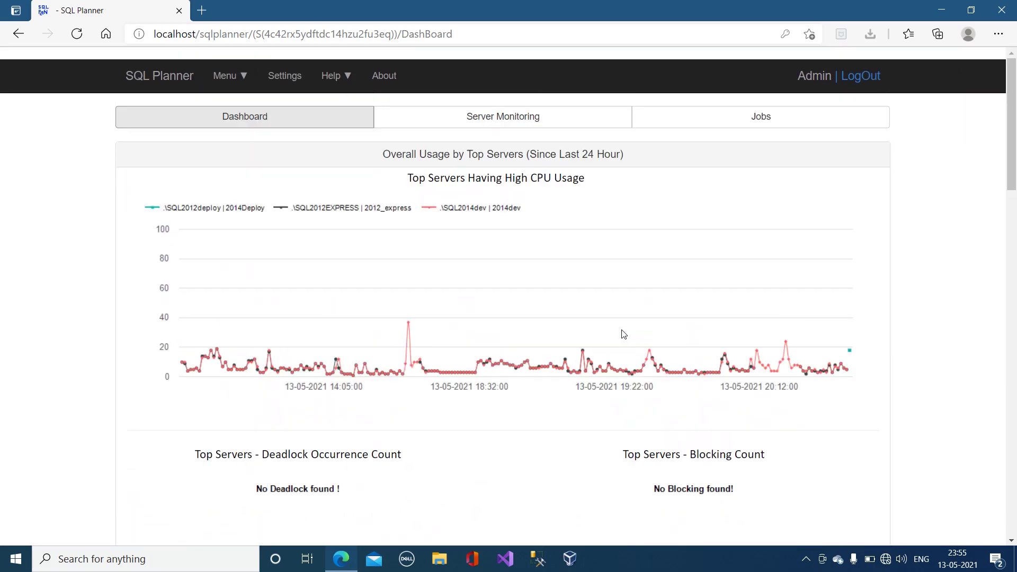
{"action": "left_click", "coordinate": [238, 68]}
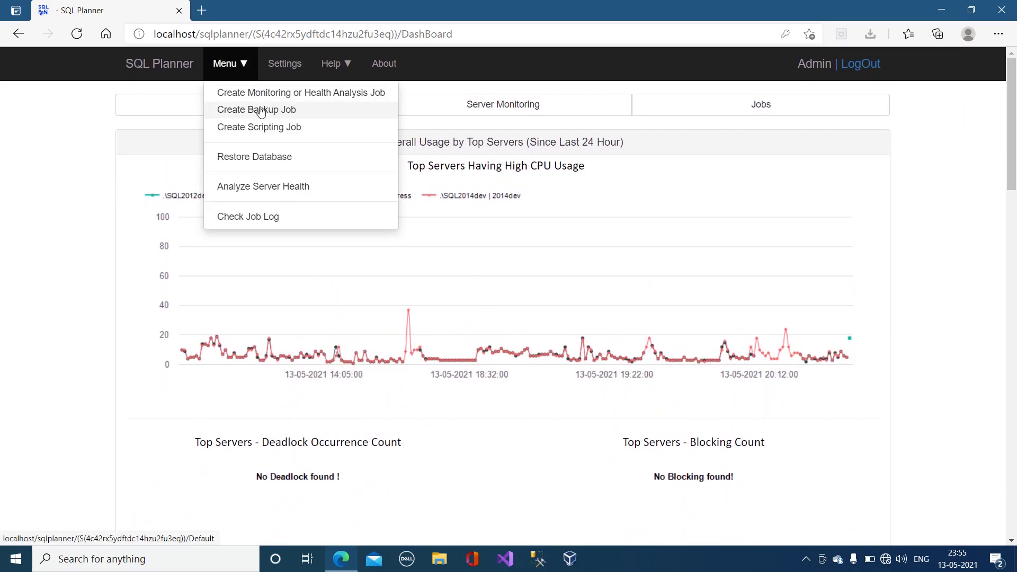
Step: Choose Menu > Analyze Server Health to view the Analytical Reports List
{"action": "left_click", "coordinate": [278, 186]}
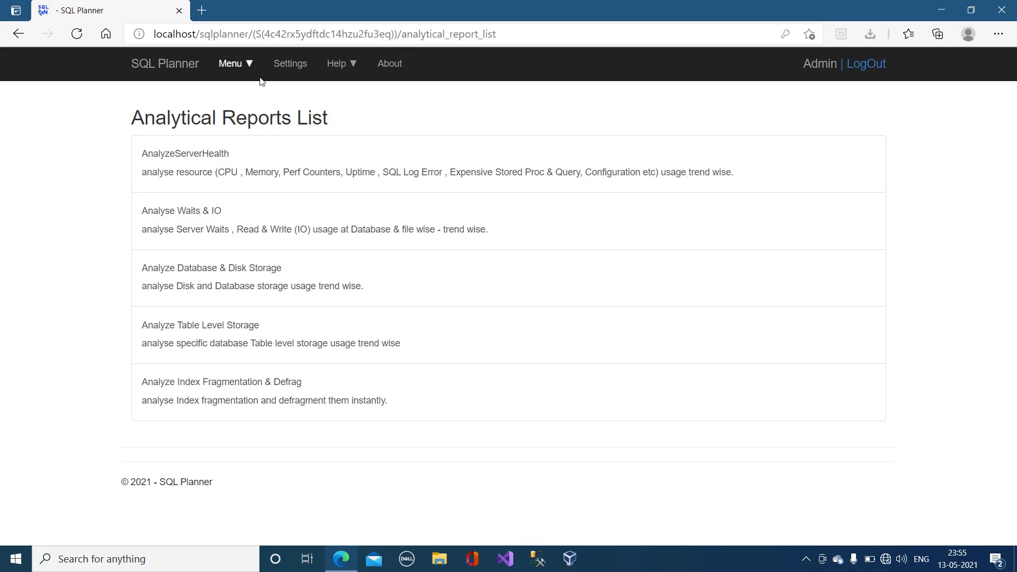
{"action": "left_click", "coordinate": [230, 64]}
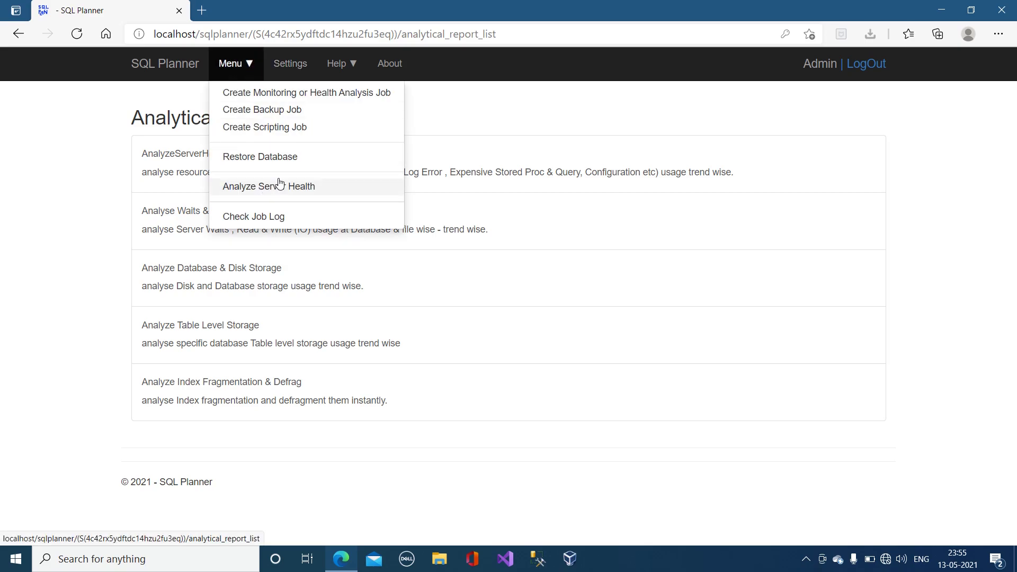
{"action": "left_click", "coordinate": [545, 121]}
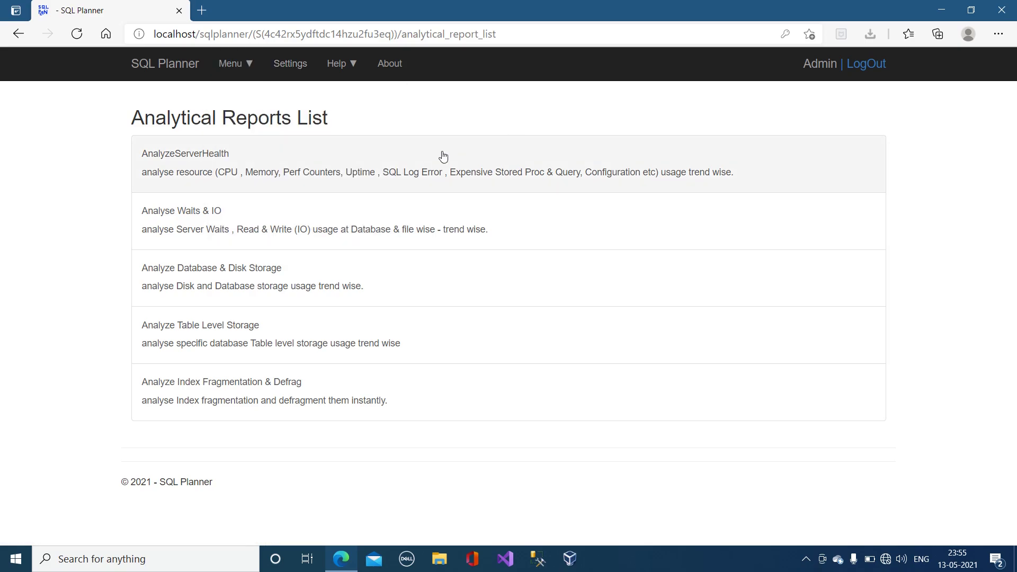